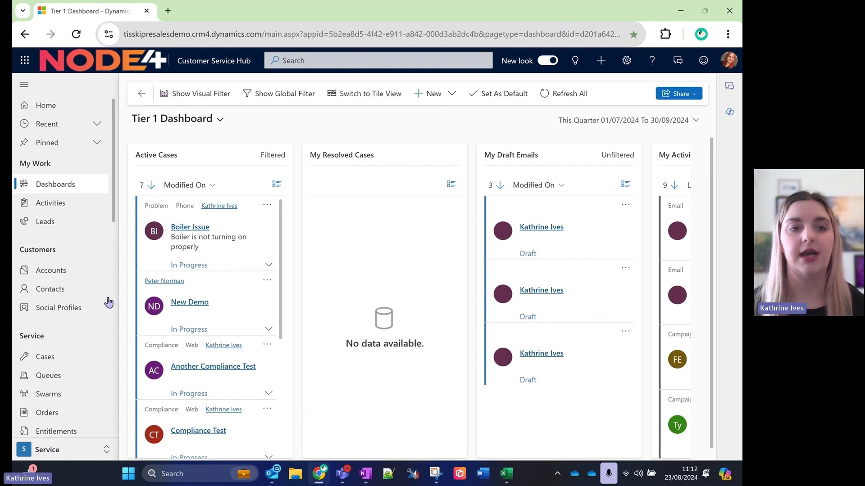
Open the contact record linked to Audi Ipswich and expand the Copilot highlights in its timeline
click(83, 297)
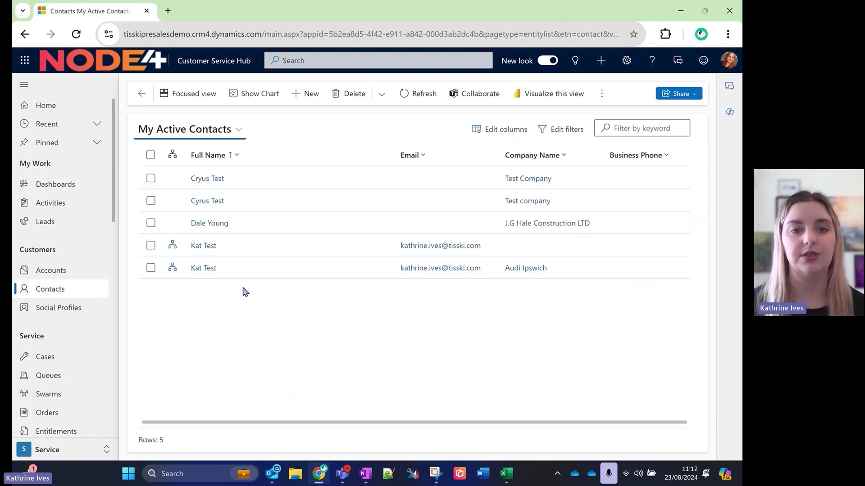
double_click(267, 276)
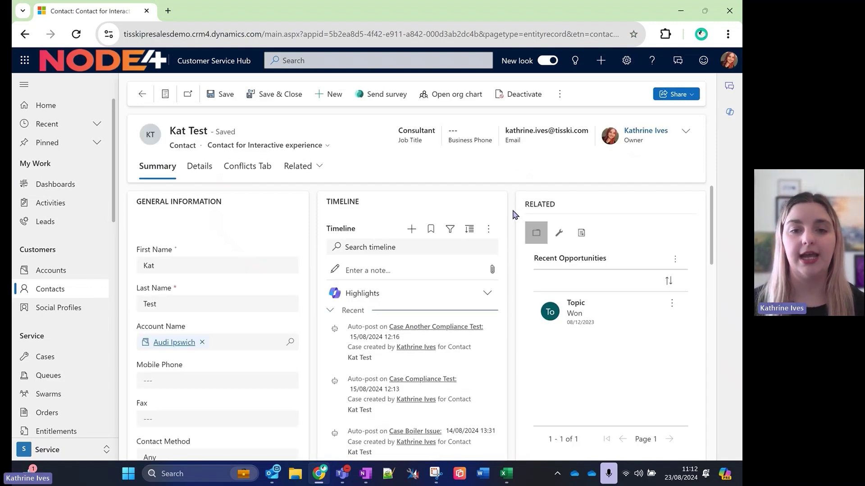
click(464, 299)
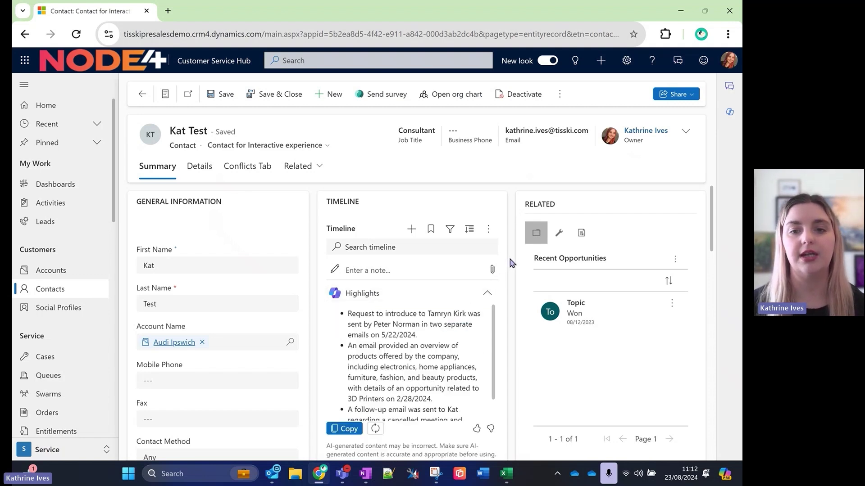
Read through the contact's timeline highlights, including the last bullet, and collapse them
scroll(512, 263, down, 1)
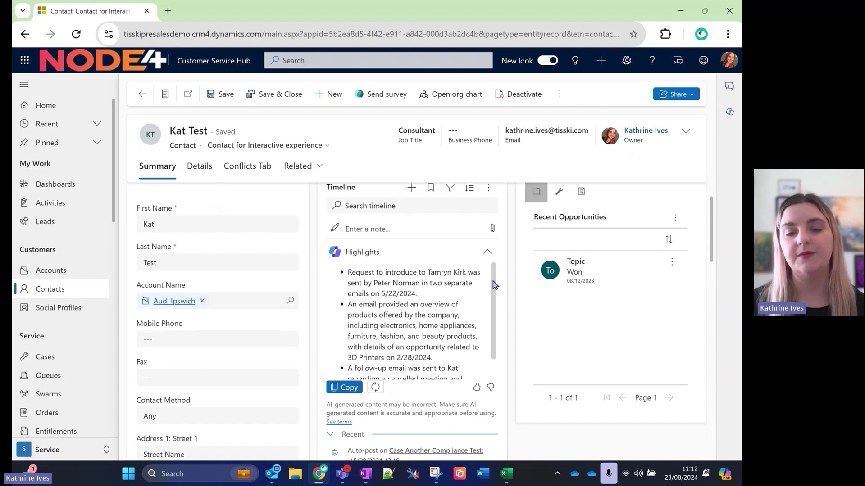
drag(494, 285, 494, 288)
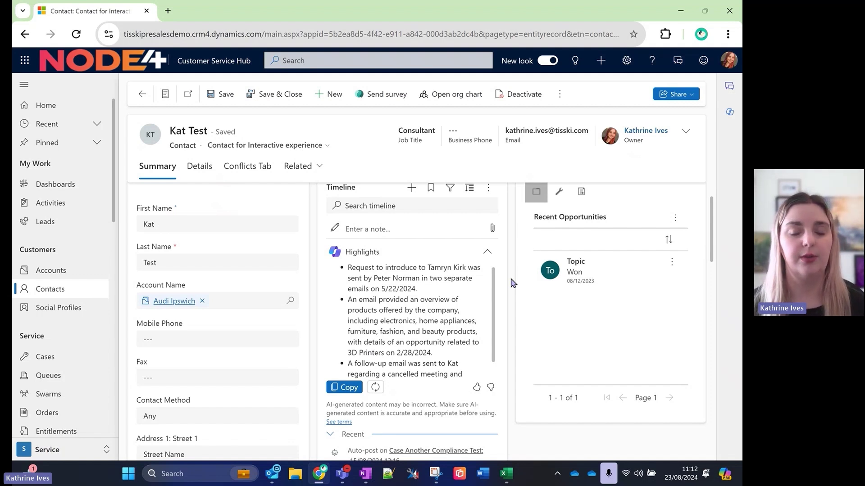
scroll(486, 347, down, 1)
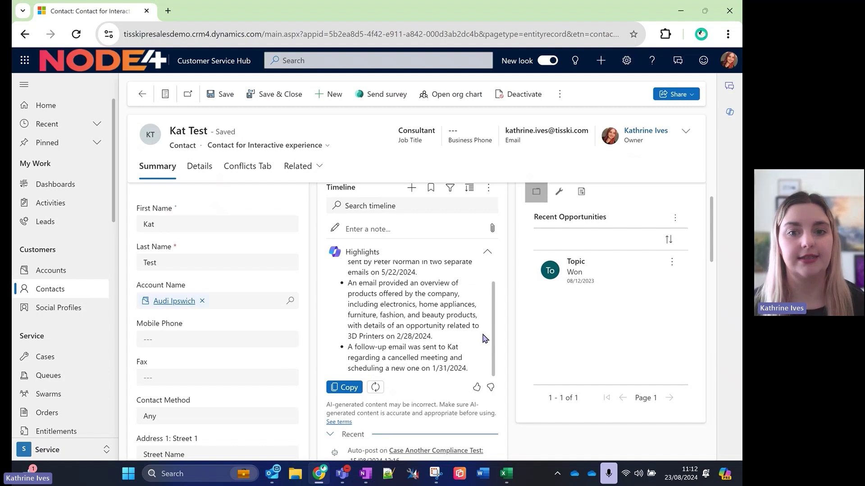
scroll(485, 339, up, 1)
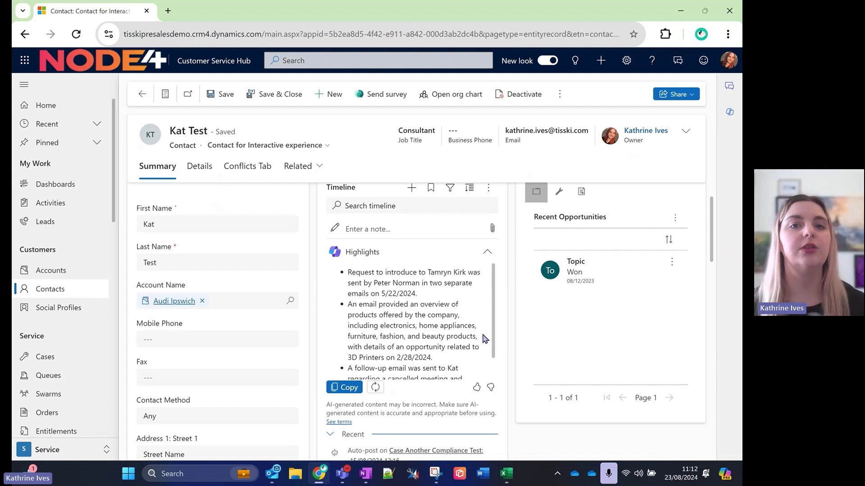
scroll(486, 339, up, 1)
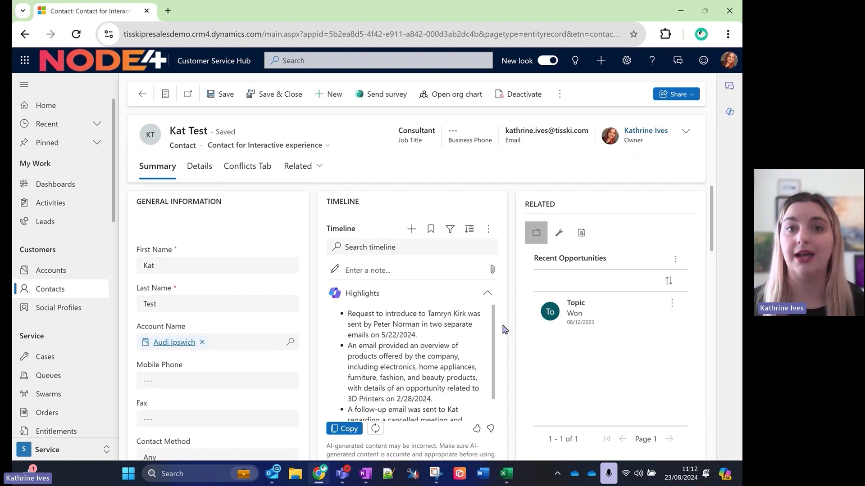
click(487, 294)
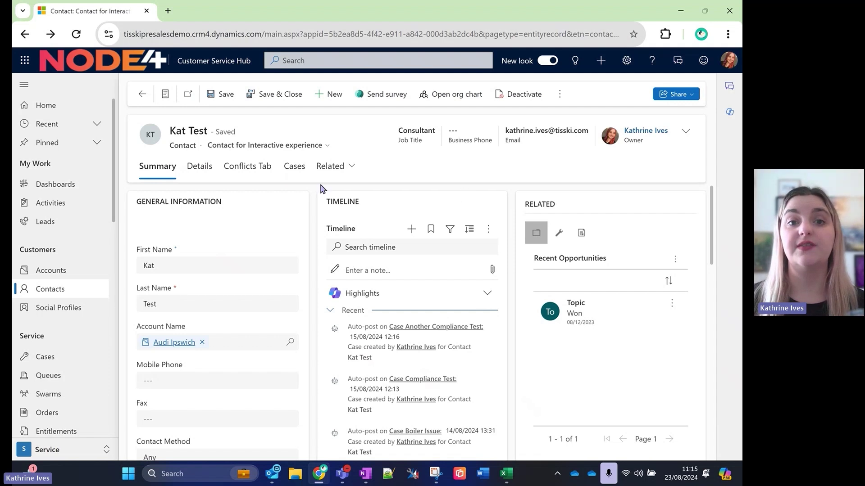
Open the Boiler Issue case from the contact's associated cases and check its Copilot summary
click(300, 176)
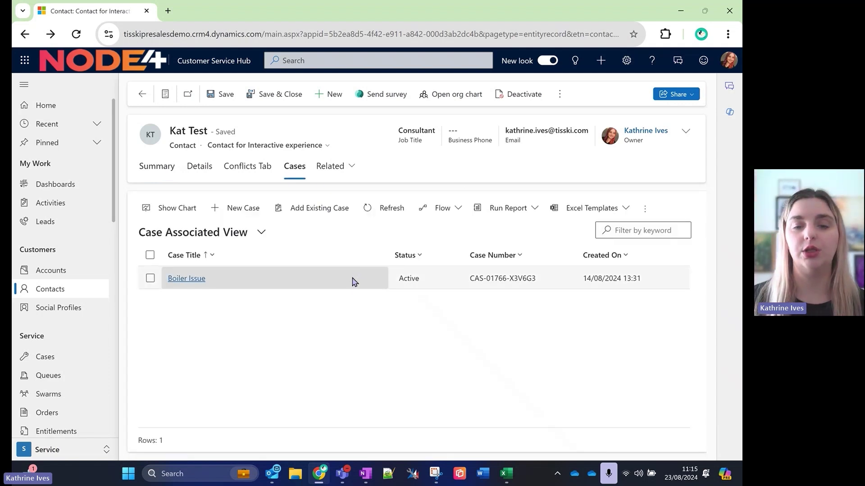
double_click(354, 282)
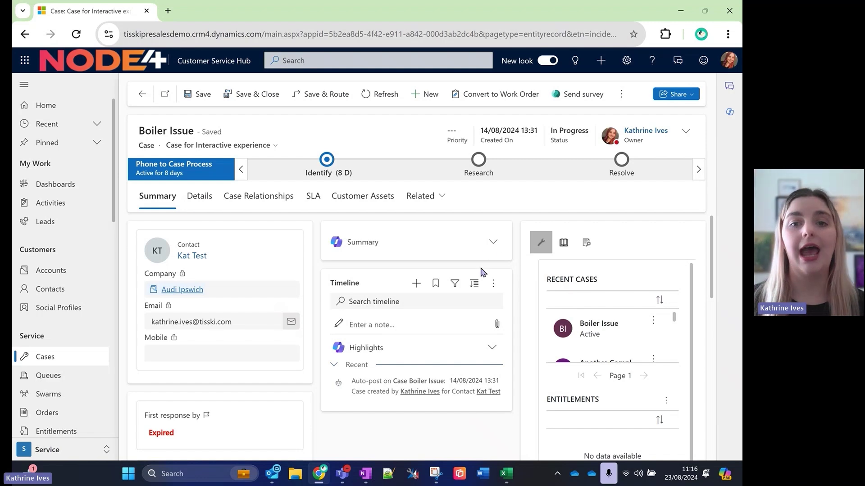
click(489, 248)
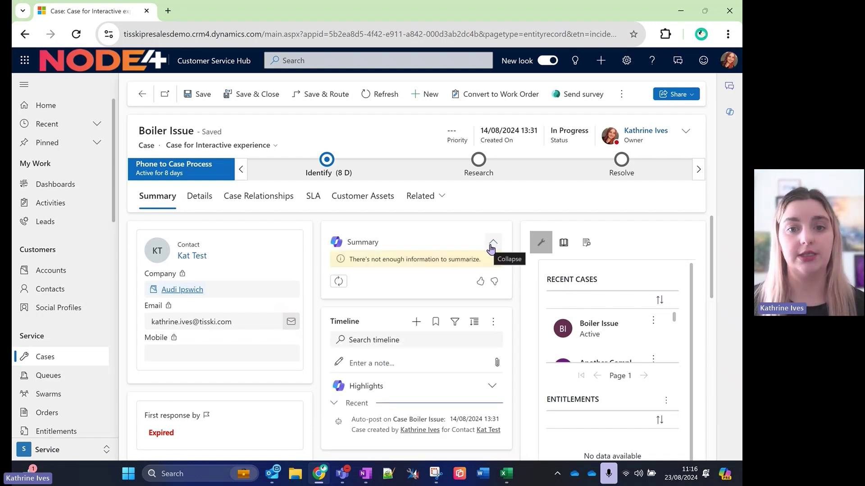
click(492, 245)
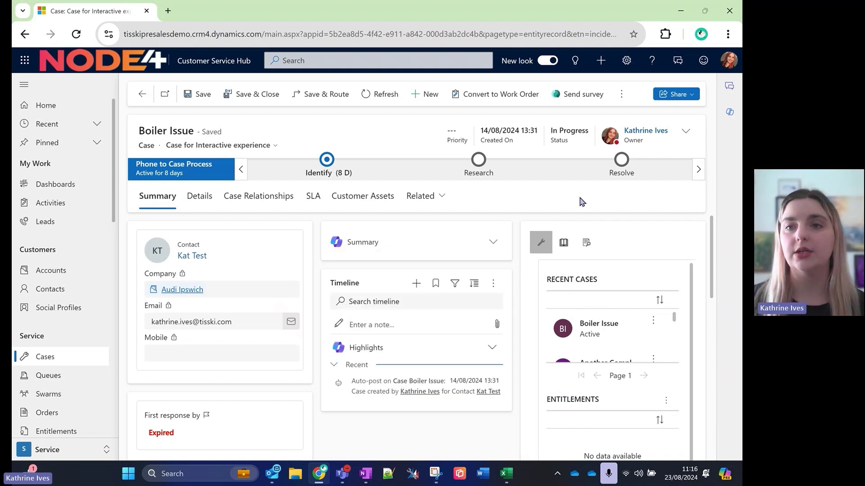
Ask Copilot the suggested question "How to troubleshoot a boiler that is not turning on properly?", review the answer and close the Copilot pane
click(728, 112)
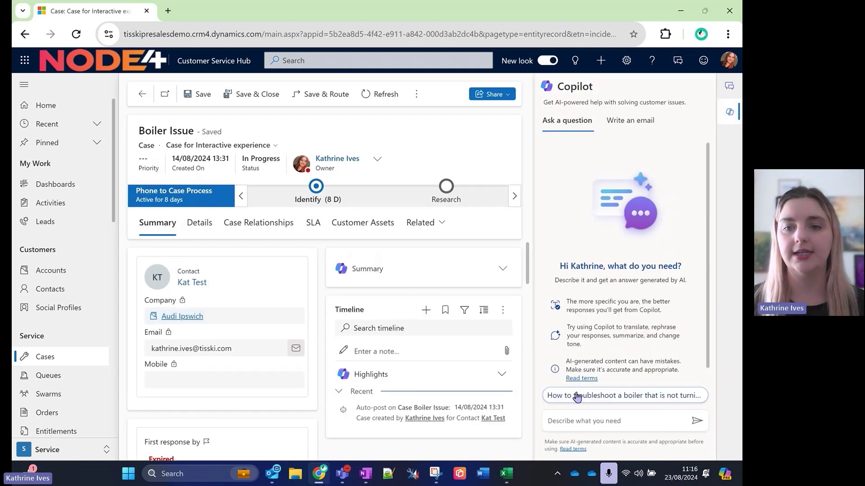
click(632, 397)
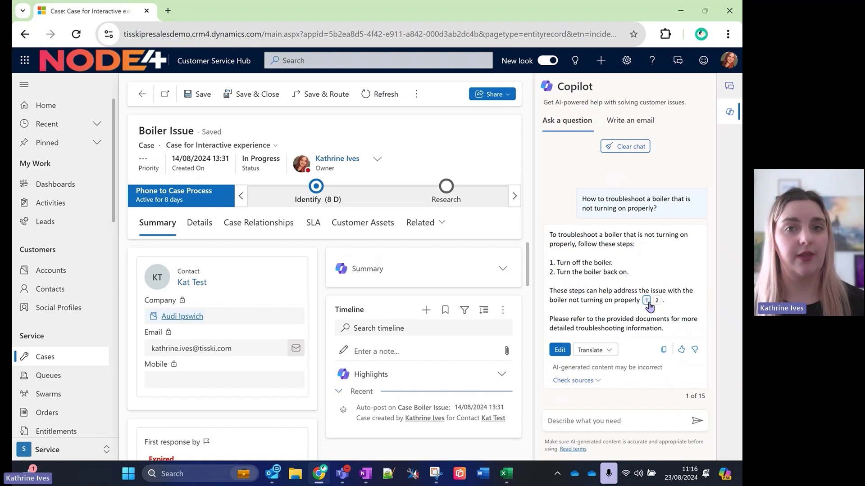
click(731, 115)
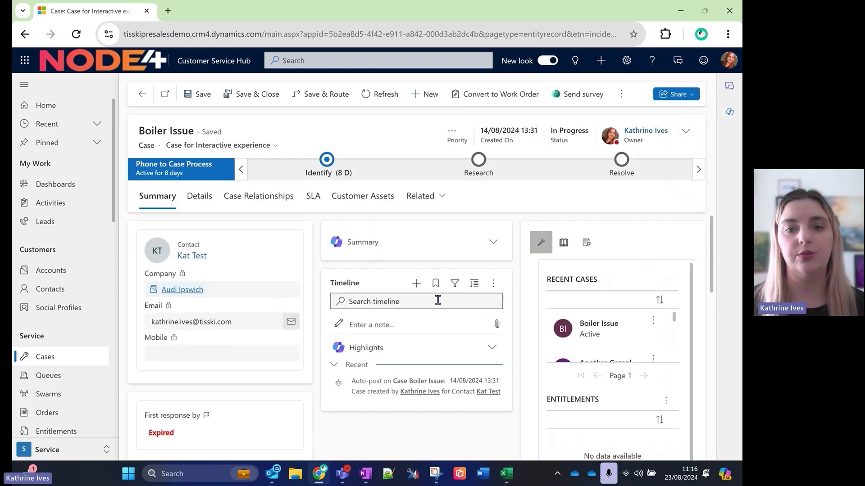
Create an email activity from the case timeline with the subject "Fixing the boiler"
click(417, 284)
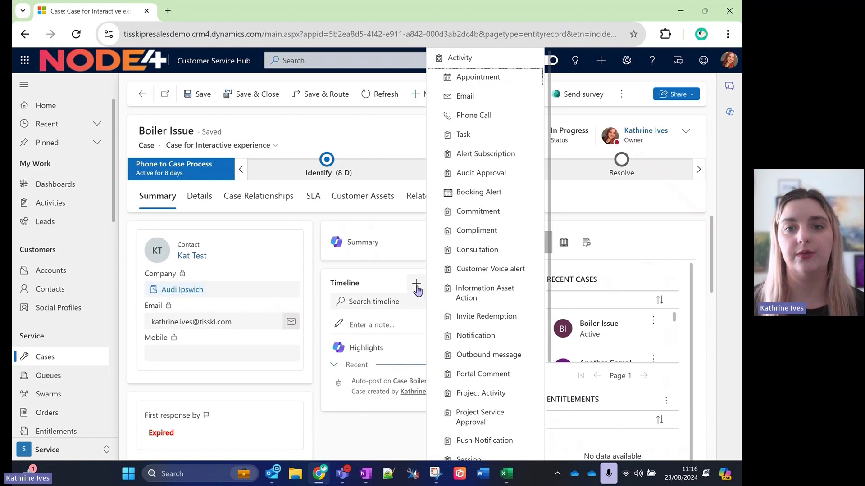
click(460, 97)
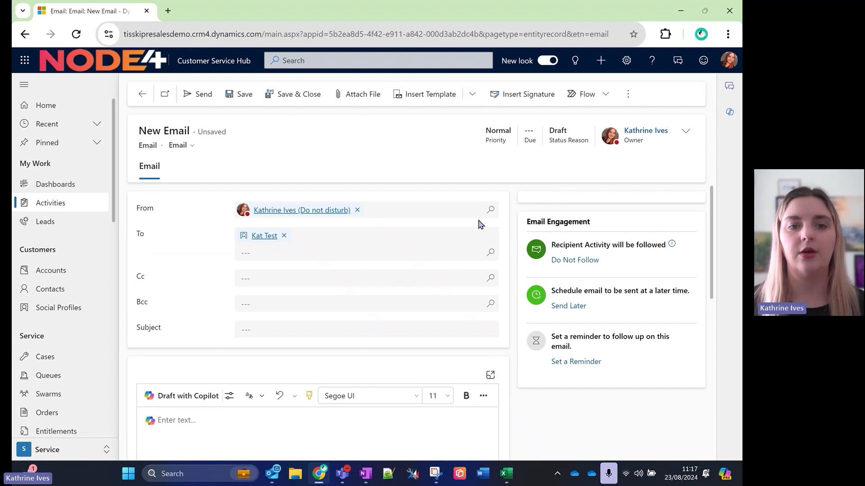
click(317, 324)
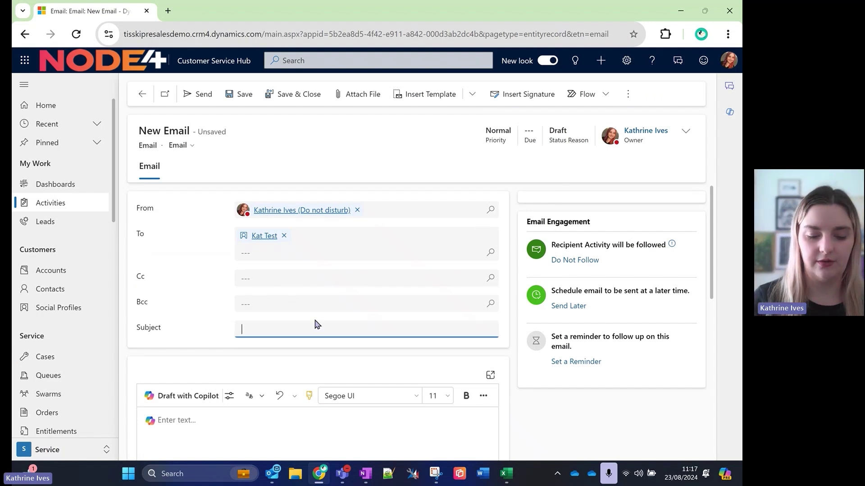
text(Fixing the boiler)
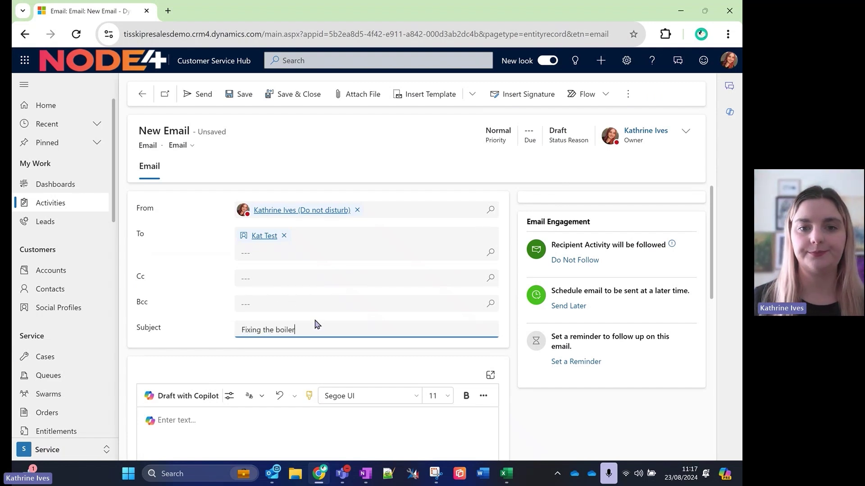
click(512, 358)
Generate the email body with Copilot from the custom description "I need advise on fixing a boiler", using knowledge sources
scroll(513, 358, down, 3)
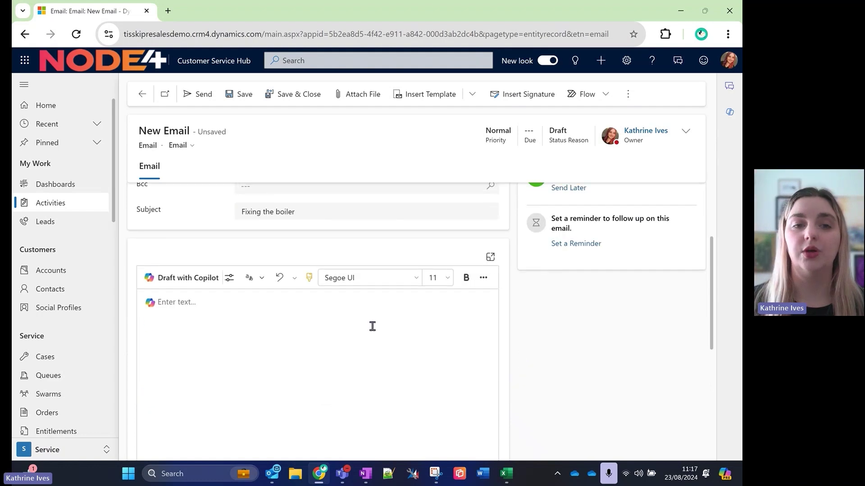
scroll(184, 286, down, 2)
click(171, 229)
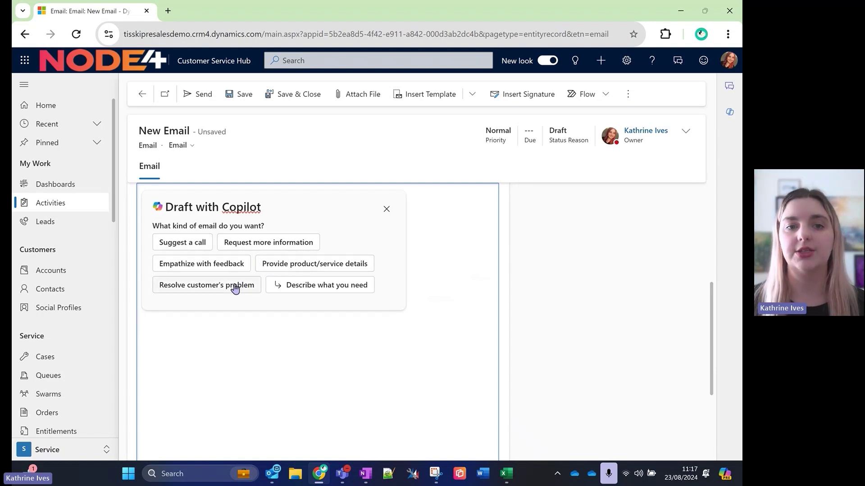
click(296, 289)
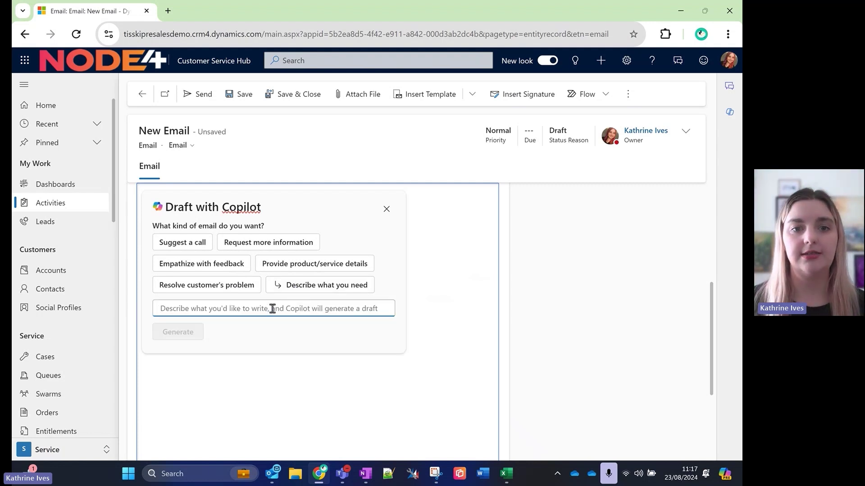
text(I ne)
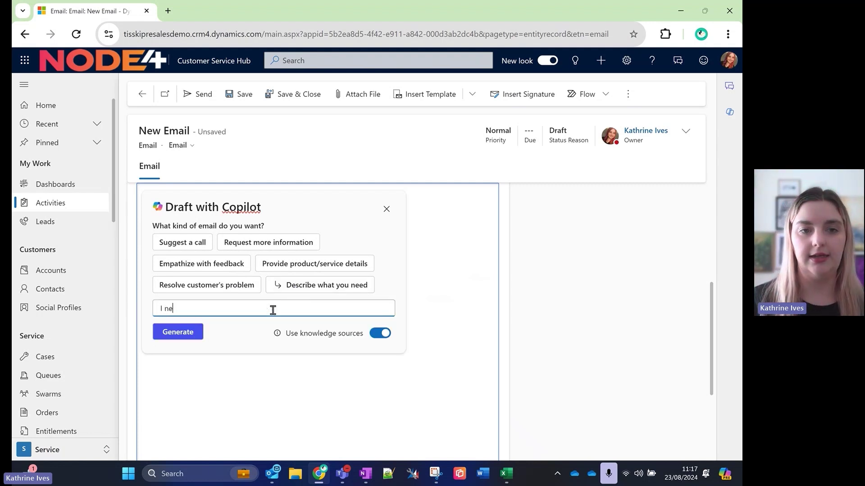
text(ed advise on )
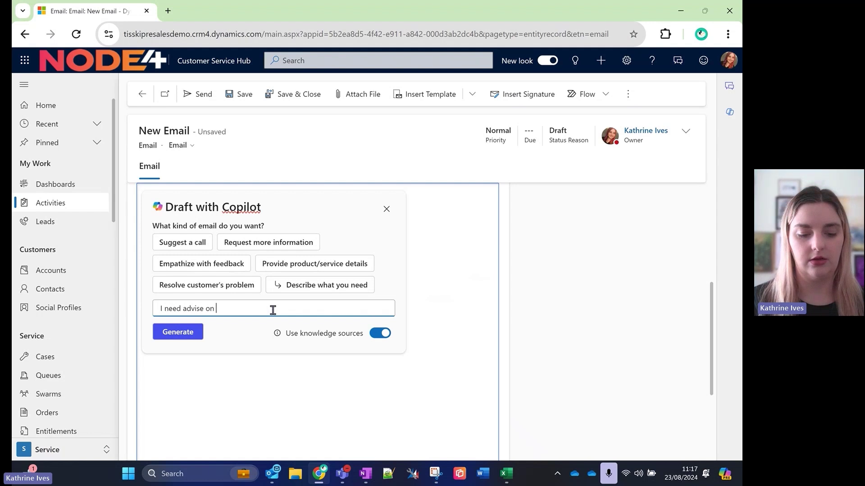
text(fixing a b)
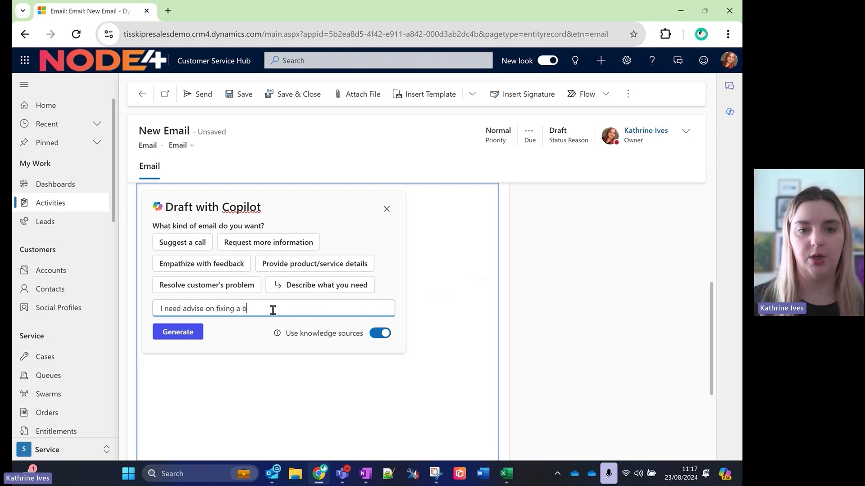
text(oiler)
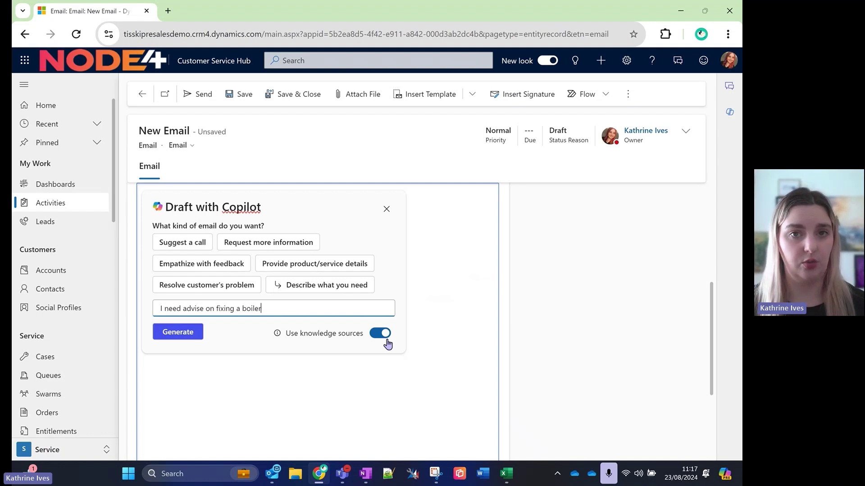
click(192, 334)
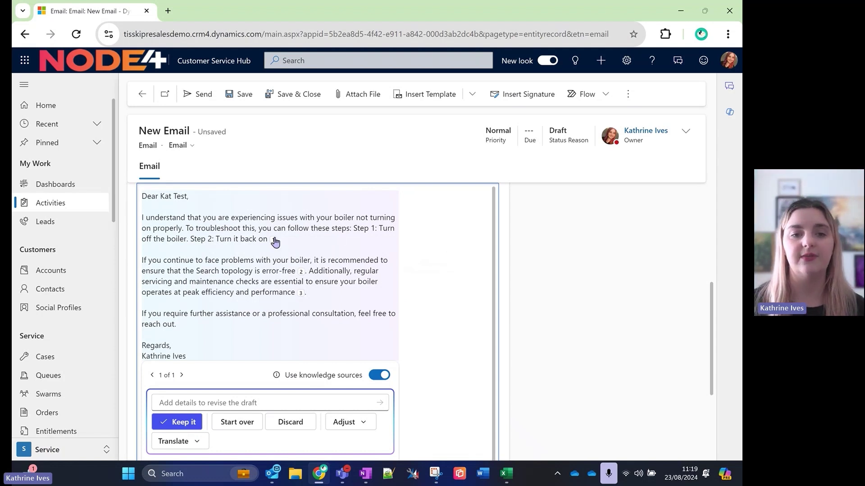
Examine the length and tone adjustments and the translation languages offered for the generated draft
scroll(452, 284, down, 1)
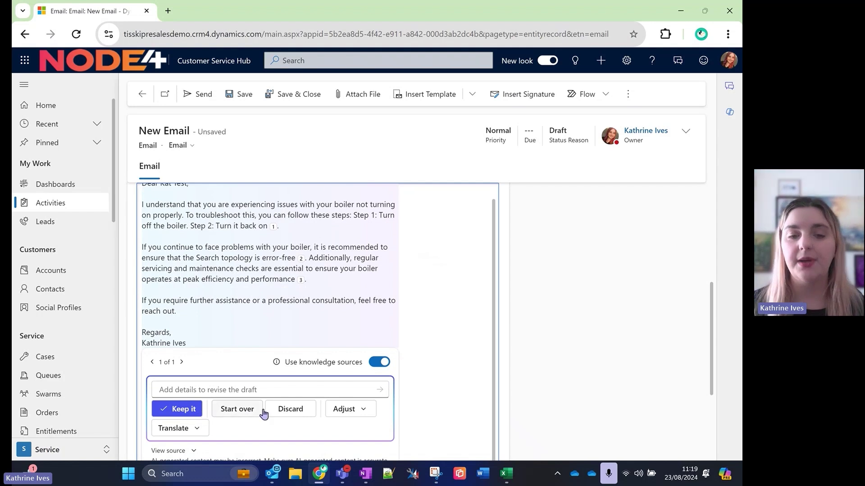
click(358, 410)
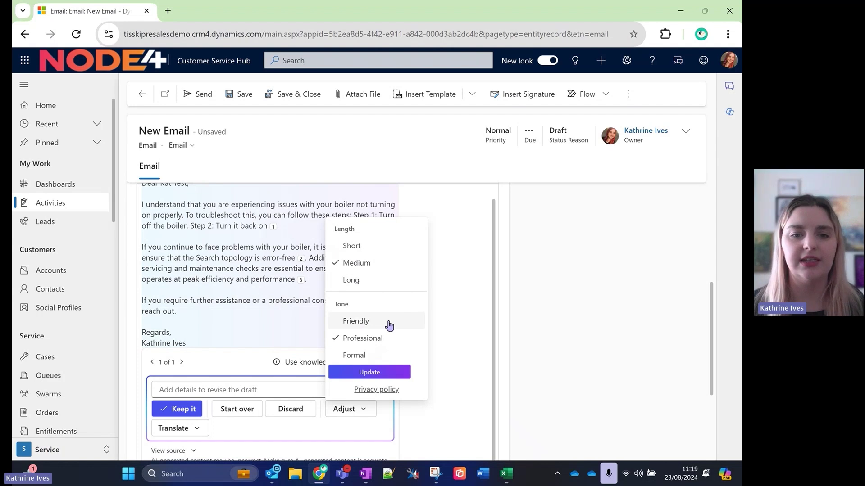
click(180, 430)
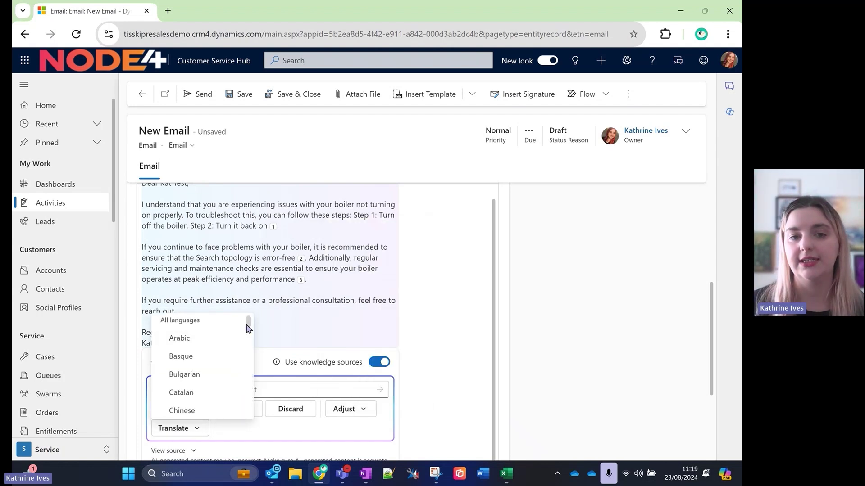
drag(247, 323, 248, 345)
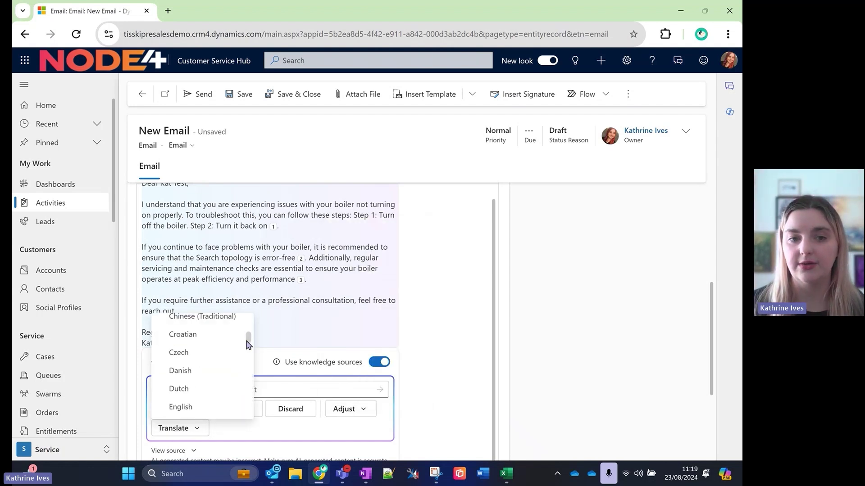
click(296, 432)
Keep the Copilot draft as the email body and select the recipient's name in the greeting
scroll(327, 423, down, 2)
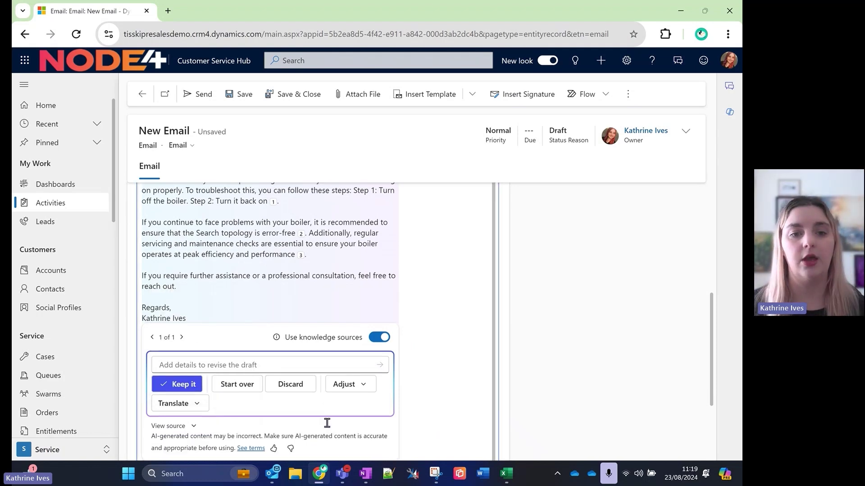
click(183, 359)
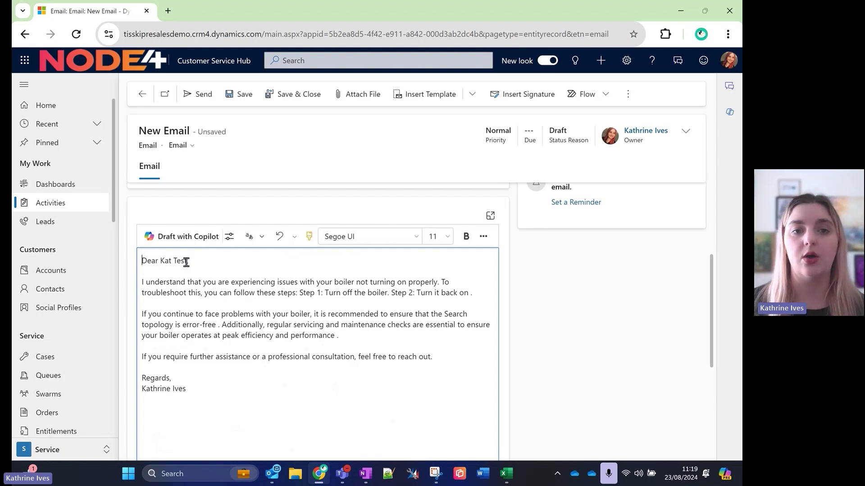
drag(188, 263, 155, 264)
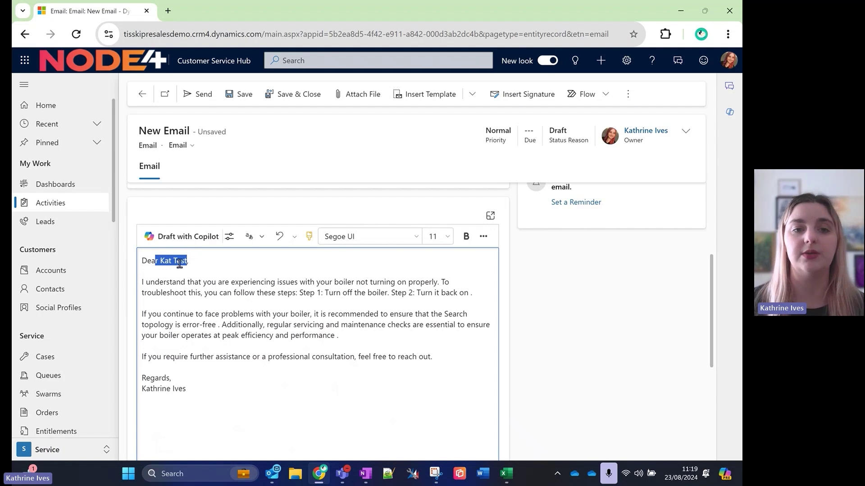
Check the sender's name in the sign-off and send the drafted email to the customer
drag(194, 389, 140, 389)
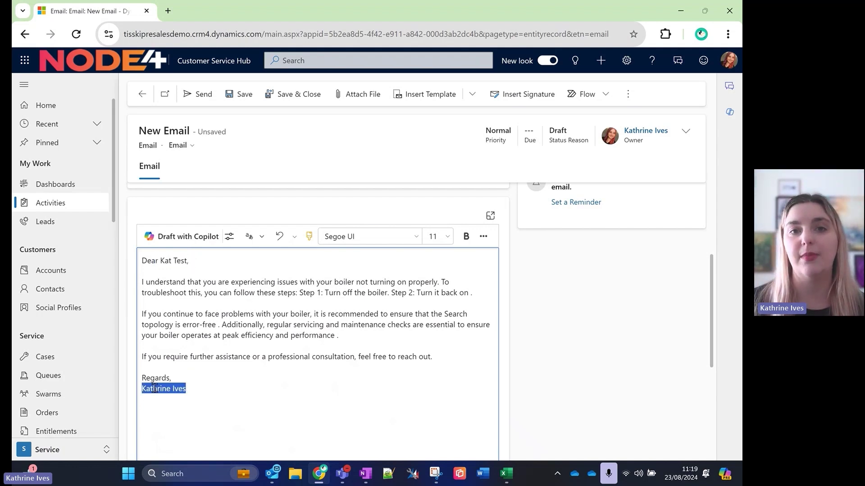
click(272, 398)
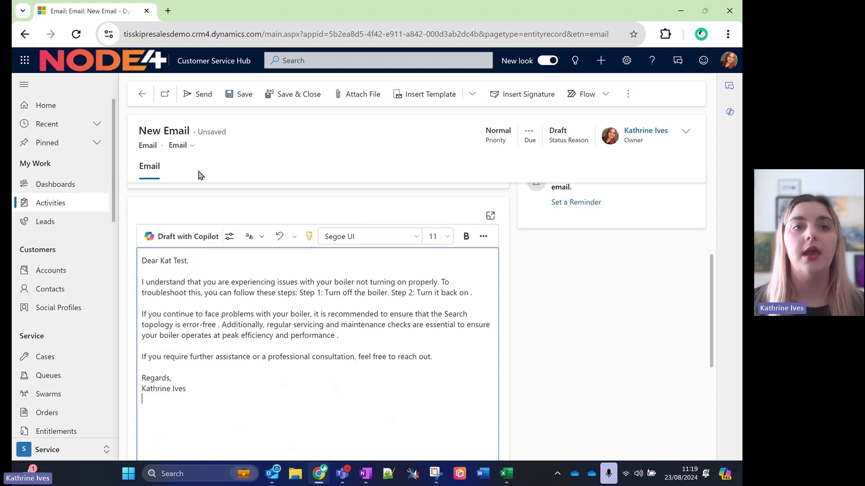
click(198, 94)
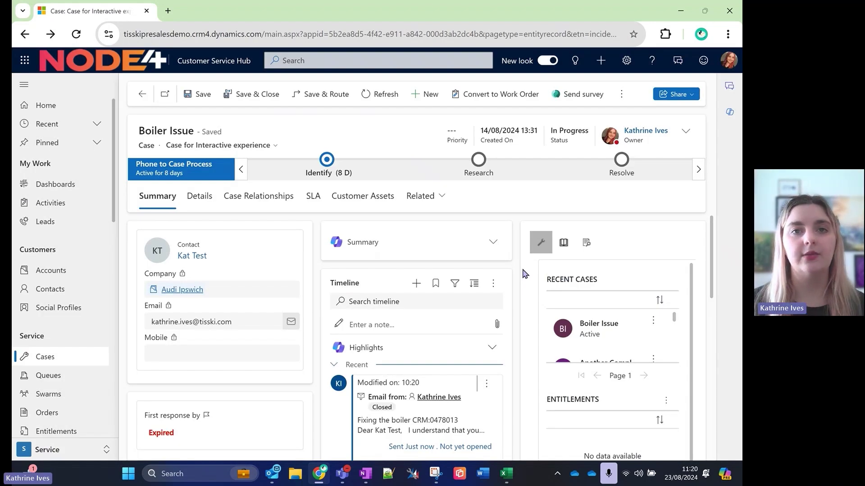
Generate the Copilot highlights in the Boiler Issue case timeline and read through them
scroll(524, 273, down, 1)
click(490, 333)
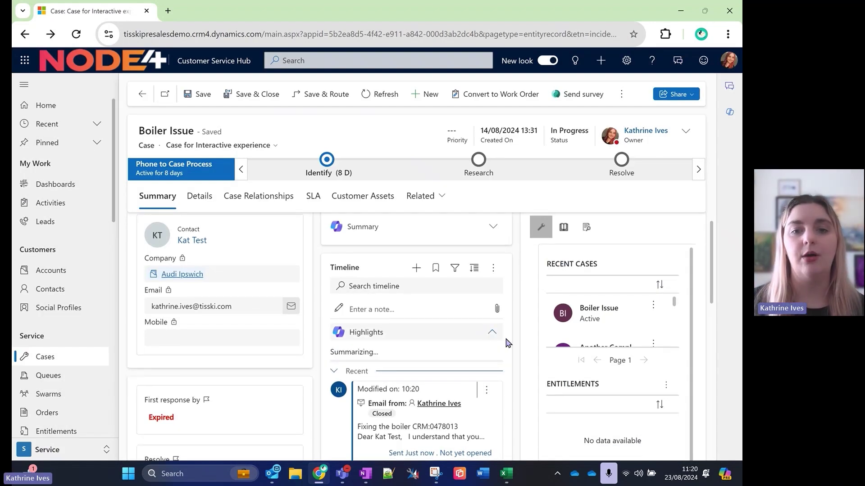
scroll(518, 311, down, 1)
scroll(521, 308, down, 1)
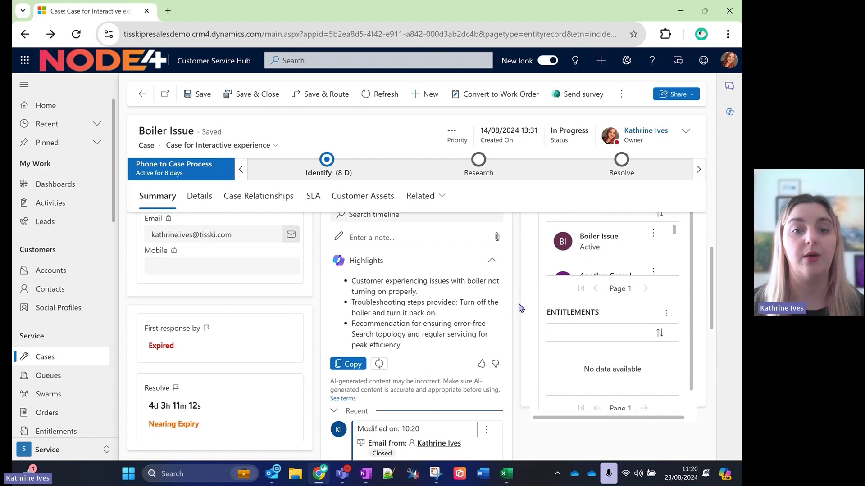
scroll(520, 307, up, 2)
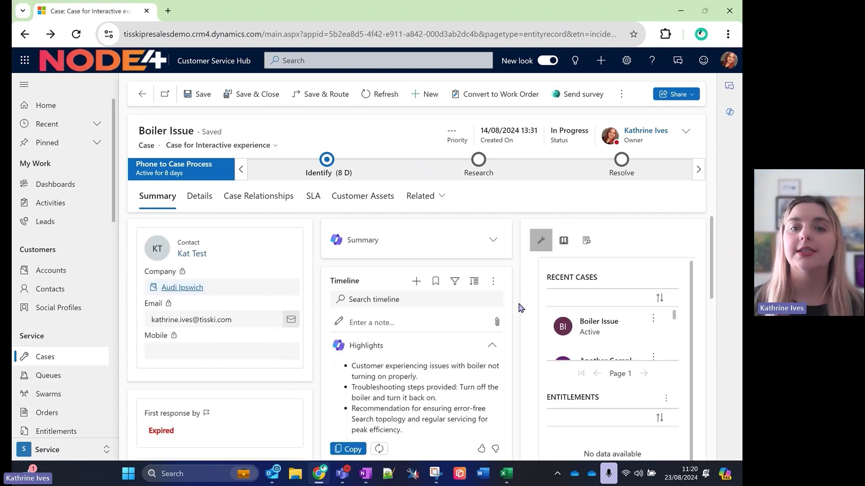
Return to the contact's summary and generate the Copilot highlights of the contact's timeline
click(142, 95)
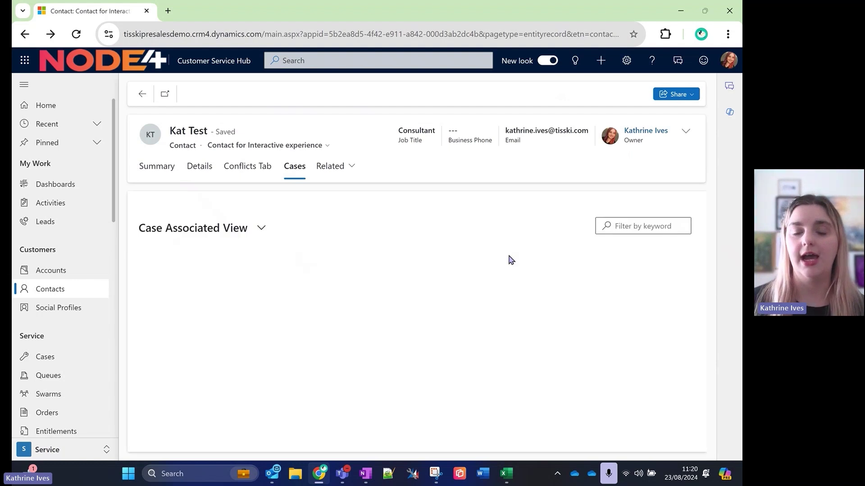
click(156, 166)
click(486, 295)
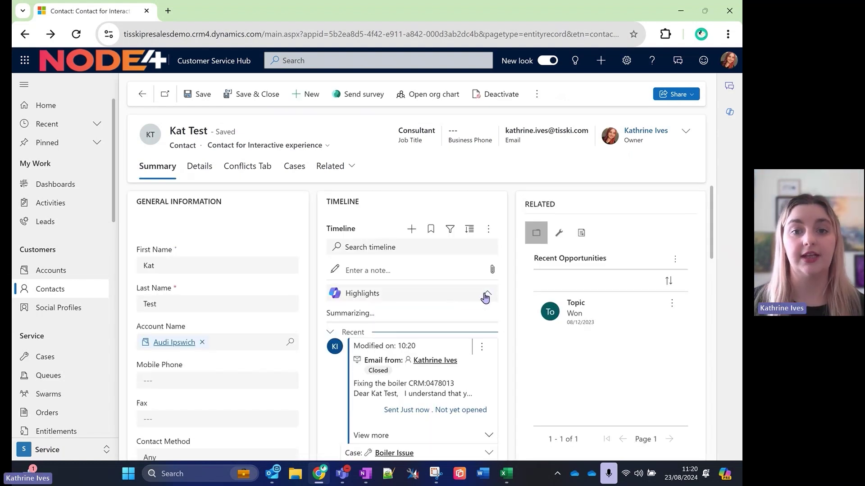